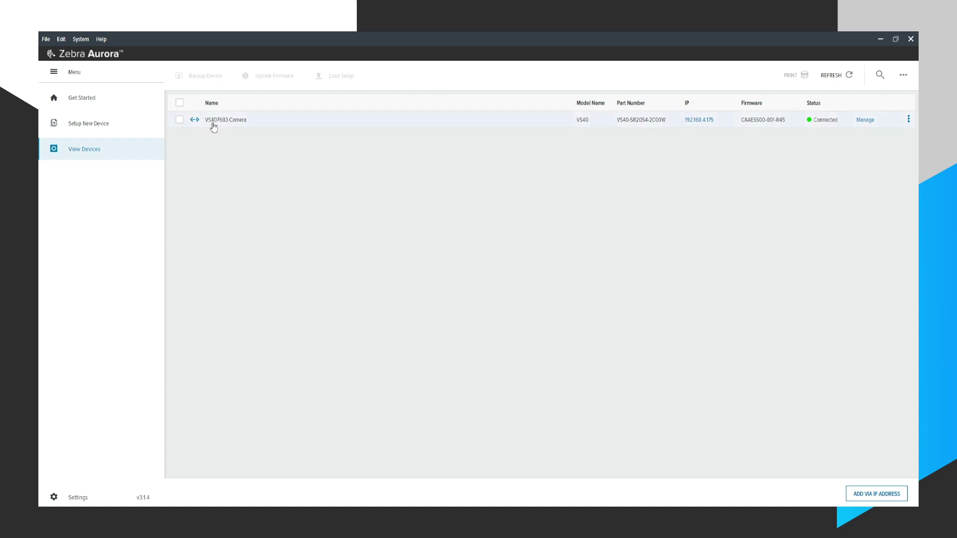
# - From the VS40 camera's Manage view, create a job named 'Locate Object anchor Demo'
pyautogui.click(865, 121)
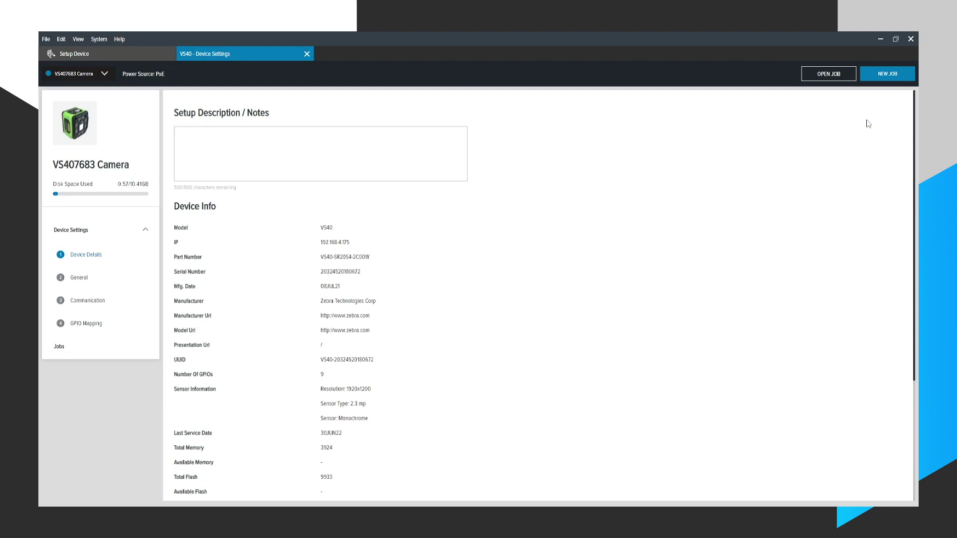
pyautogui.click(889, 76)
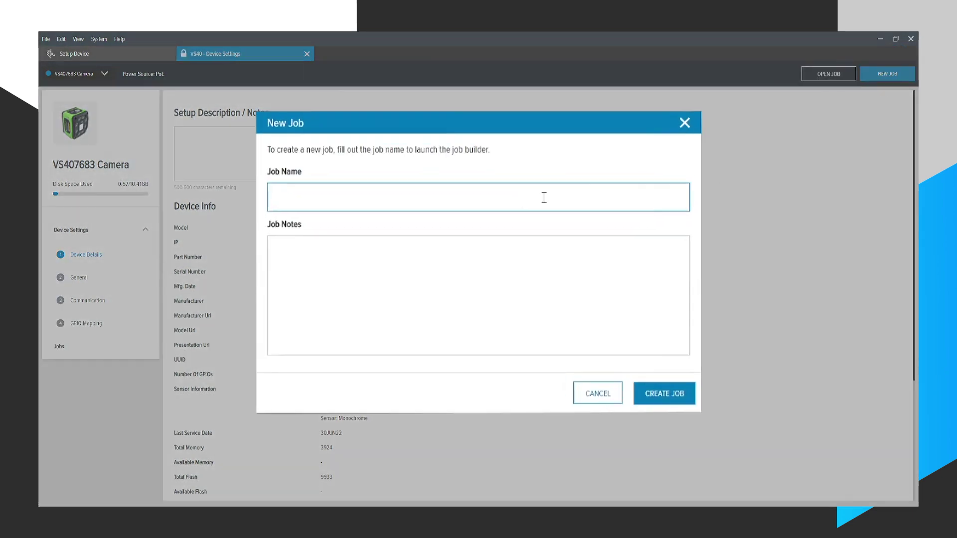
pyautogui.write('Locate Object a')
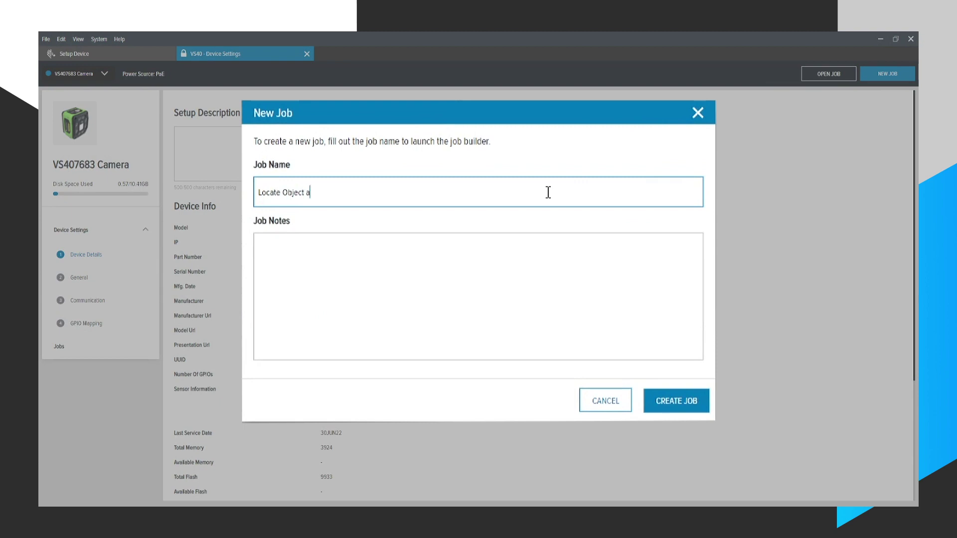
pyautogui.write('nchor Demo')
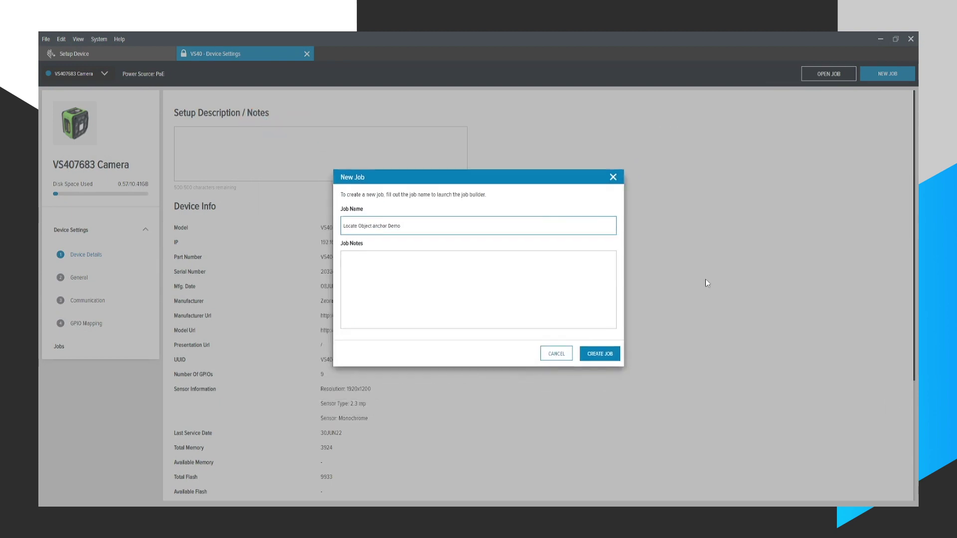
pyautogui.click(677, 401)
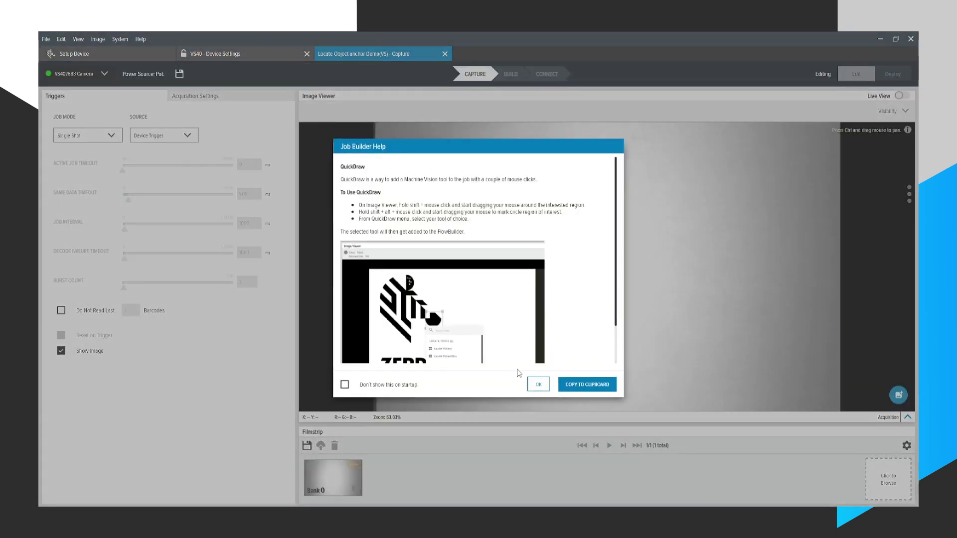
# - Dismiss the Job Builder Help, enter the Build step, and expand Locate Tools
pyautogui.click(537, 385)
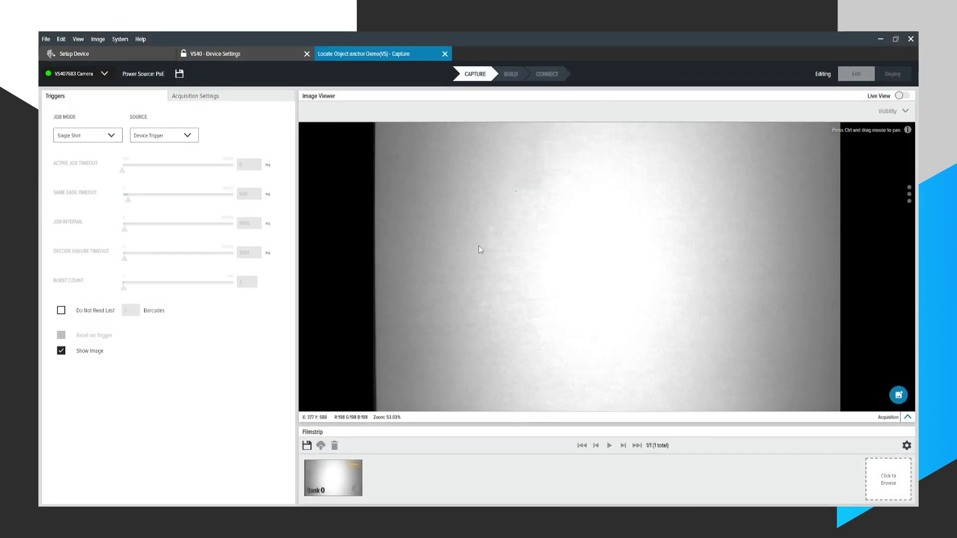
pyautogui.click(506, 74)
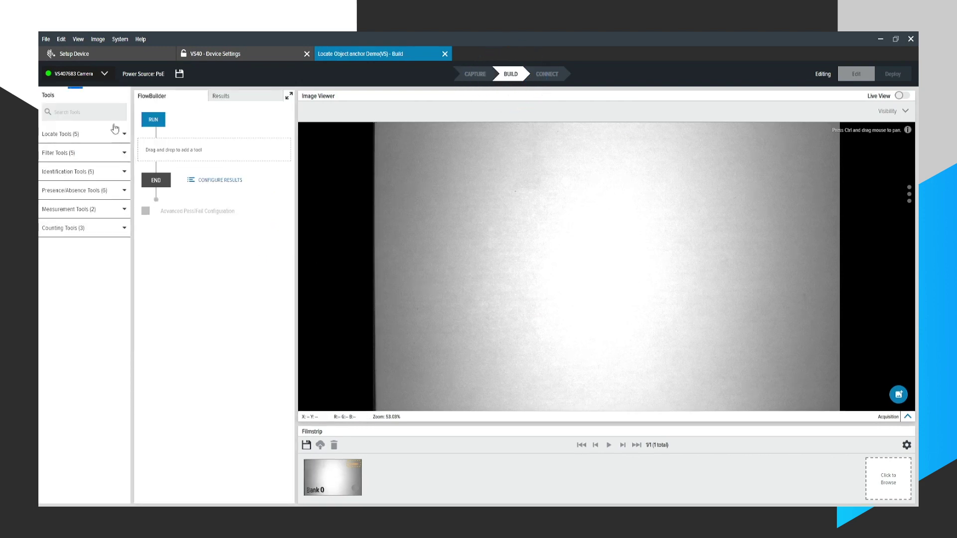
pyautogui.click(82, 135)
# - Browse the other tool categories, read the Locate Object description, and turn on Live View
pyautogui.click(101, 256)
pyautogui.click(106, 238)
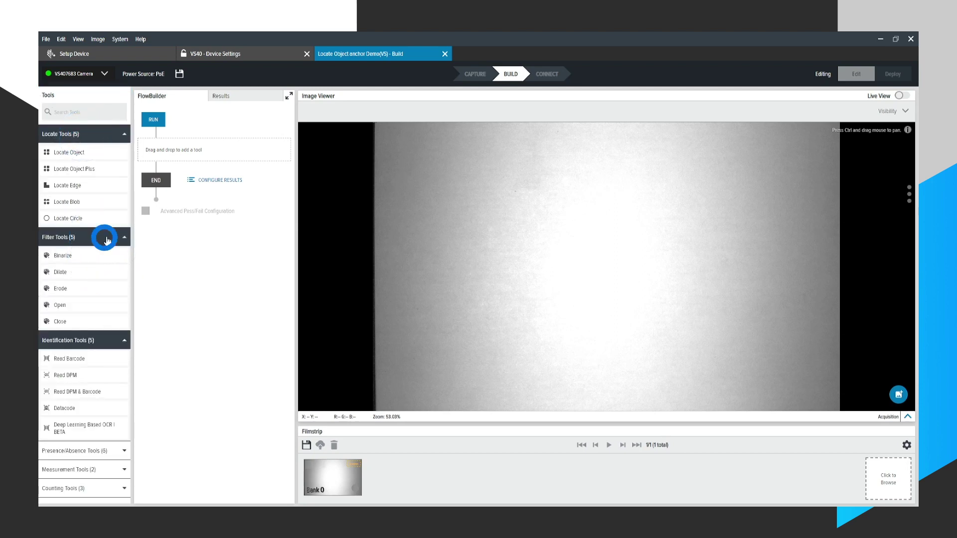
pyautogui.click(107, 238)
pyautogui.click(108, 255)
pyautogui.click(60, 152)
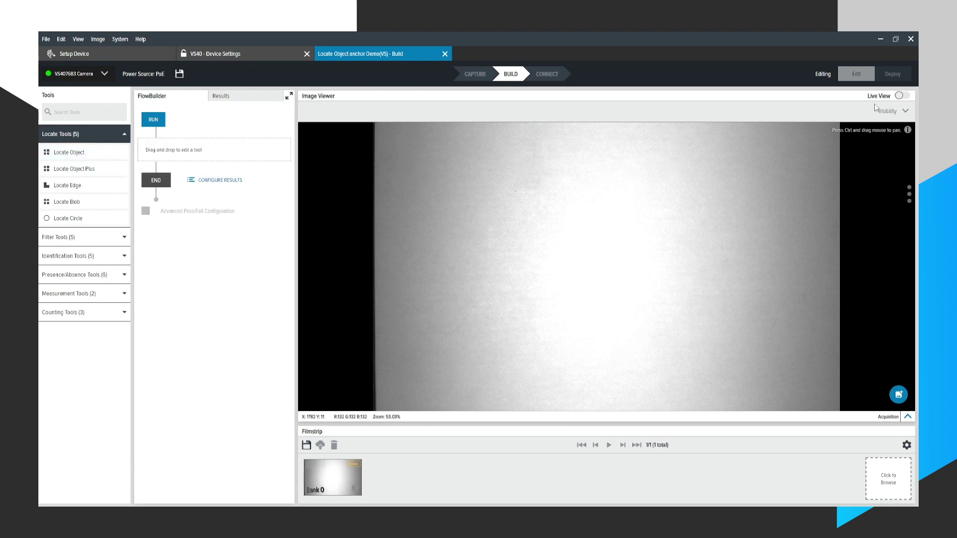
pyautogui.click(902, 96)
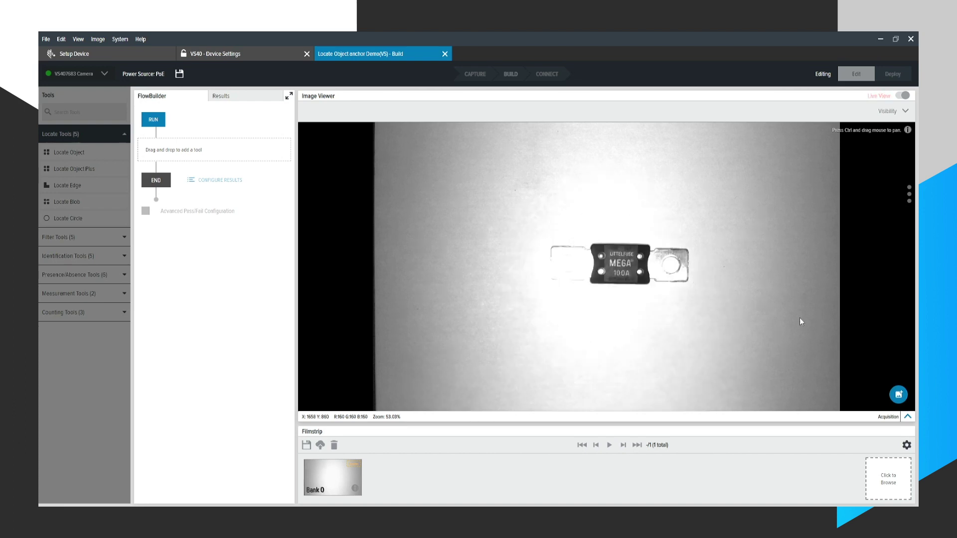
# - Turn Live View off to capture a second filmstrip image of the MEGA 100A fuse
pyautogui.click(904, 96)
pyautogui.click(904, 96)
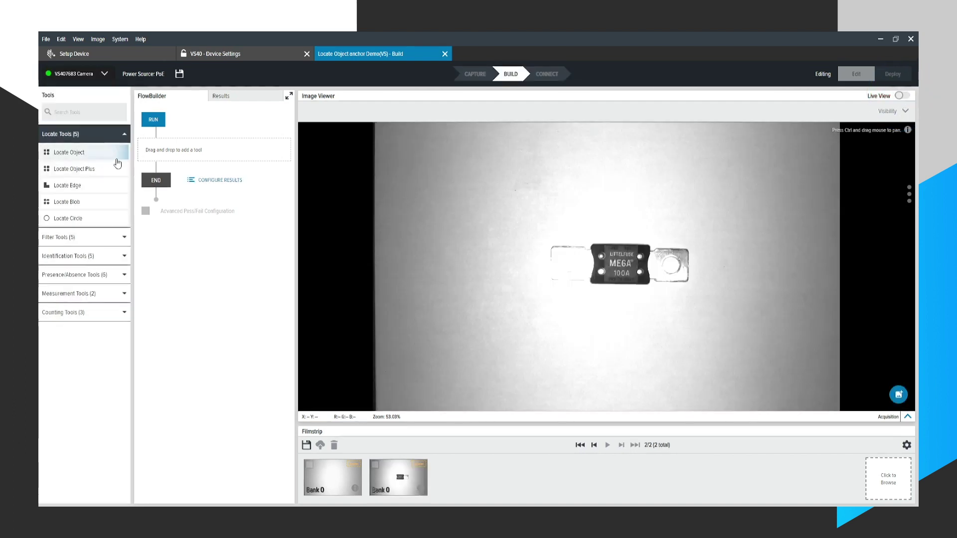
pyautogui.click(71, 153)
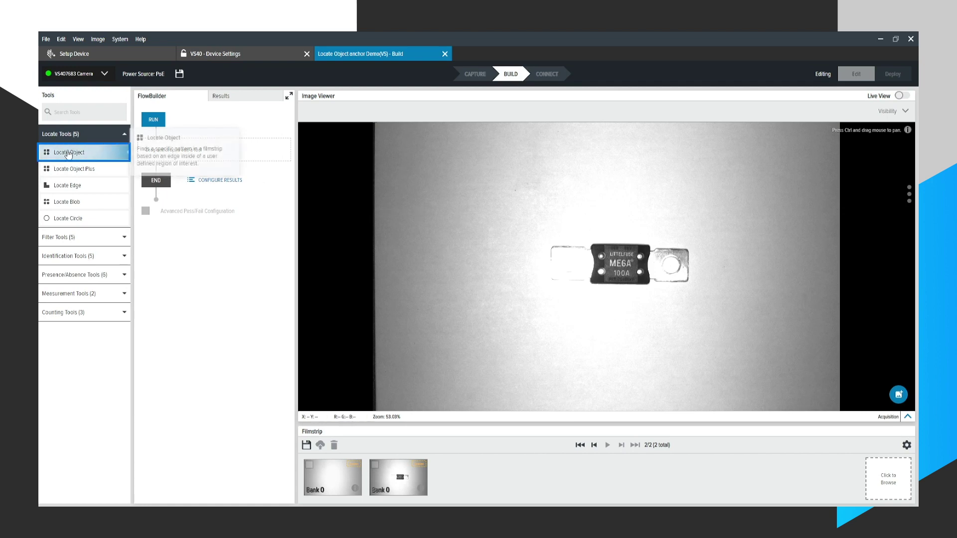
# - Place Locate Object between RUN and END as Locate Object 1, and select its model region
pyautogui.moveTo(71, 154); pyautogui.dragTo(183, 151)
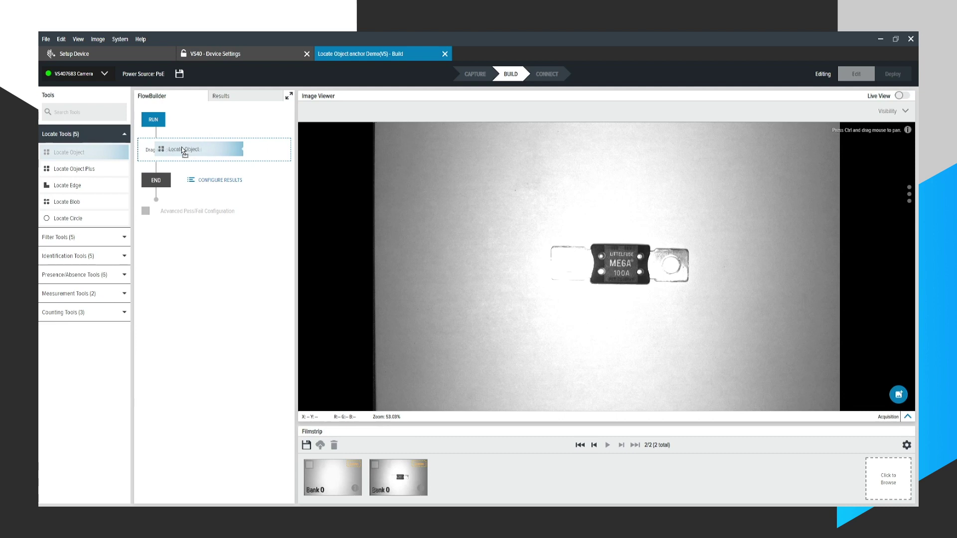
pyautogui.moveTo(183, 150); pyautogui.dragTo(184, 151)
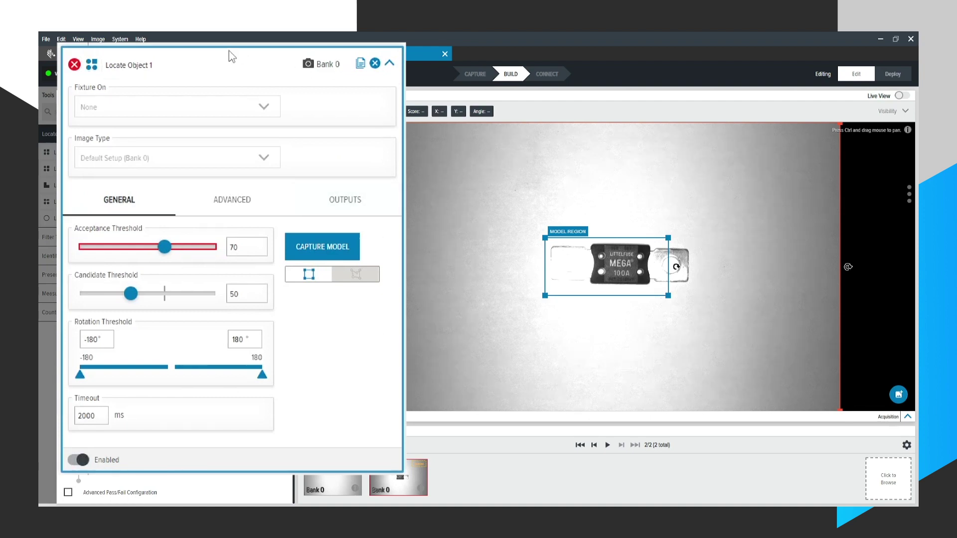
pyautogui.scroll(-3, 563, 279)
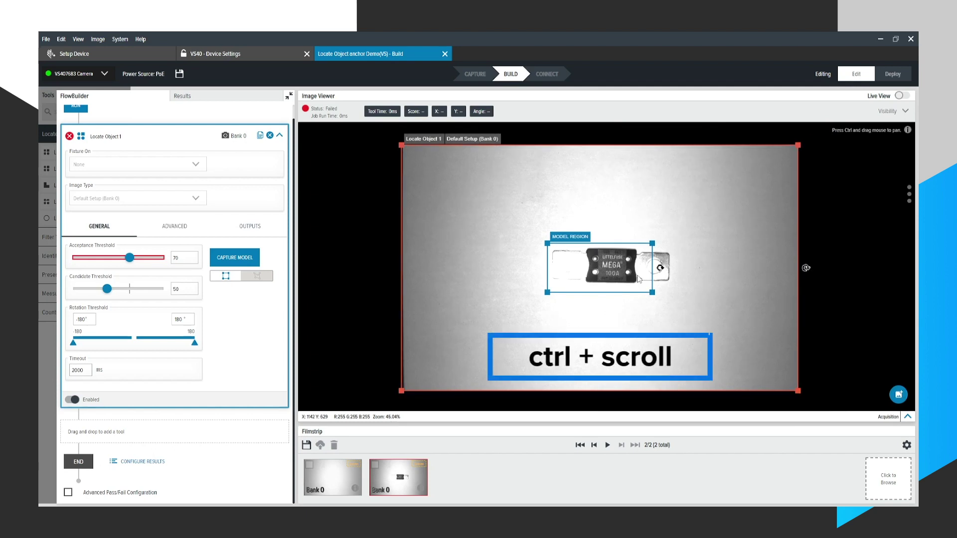
pyautogui.scroll(-2, 658, 279)
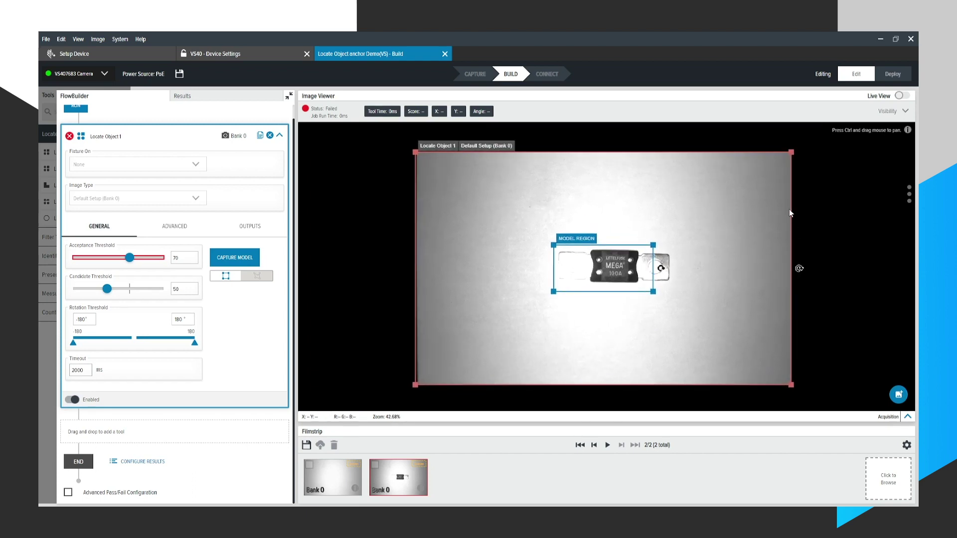
pyautogui.click(435, 154)
pyautogui.click(577, 238)
# - Move and shrink the model region to enclose only the LITTELFUSE lettering, then capture the model
pyautogui.moveTo(597, 251); pyautogui.dragTo(632, 253)
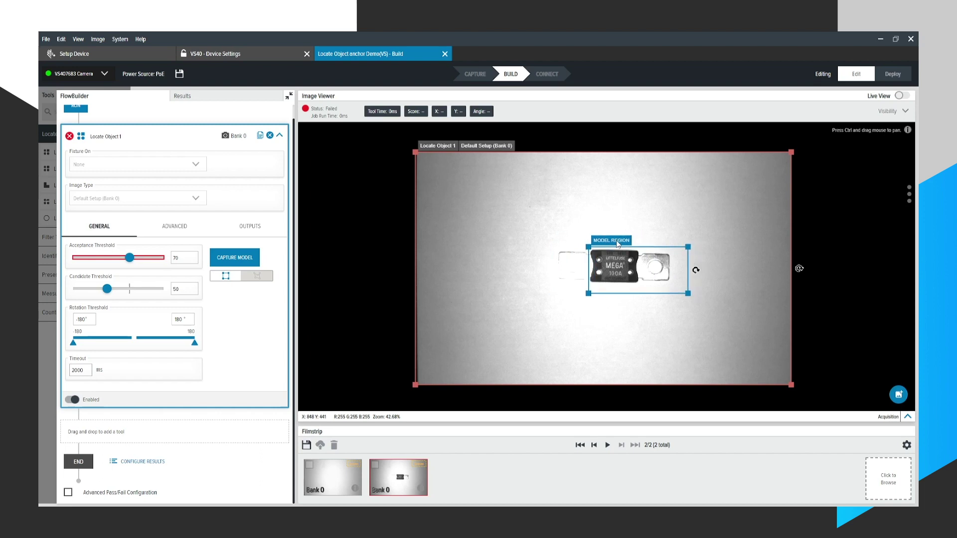
pyautogui.moveTo(688, 294); pyautogui.dragTo(634, 264)
pyautogui.scroll(5, 621, 270)
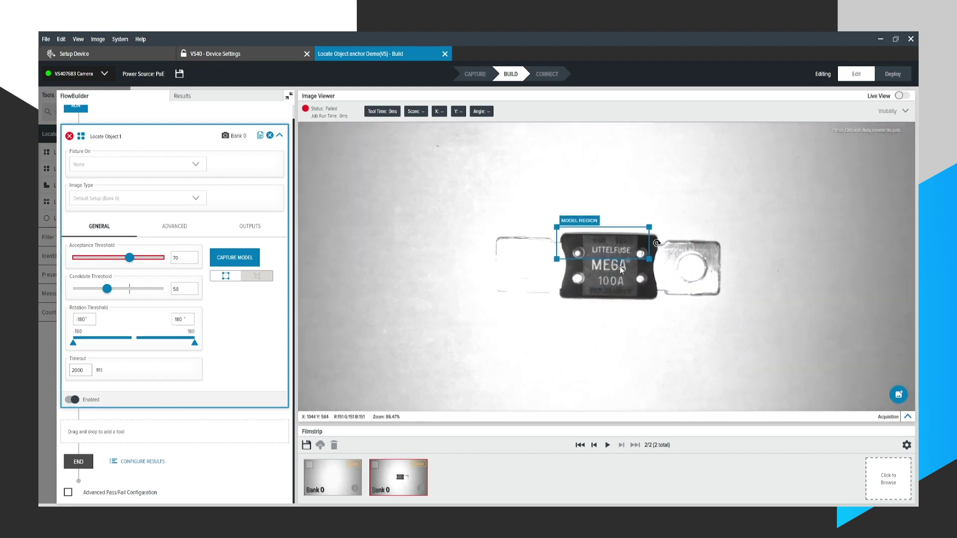
pyautogui.moveTo(584, 223); pyautogui.dragTo(641, 253)
pyautogui.moveTo(727, 284); pyautogui.dragTo(649, 253)
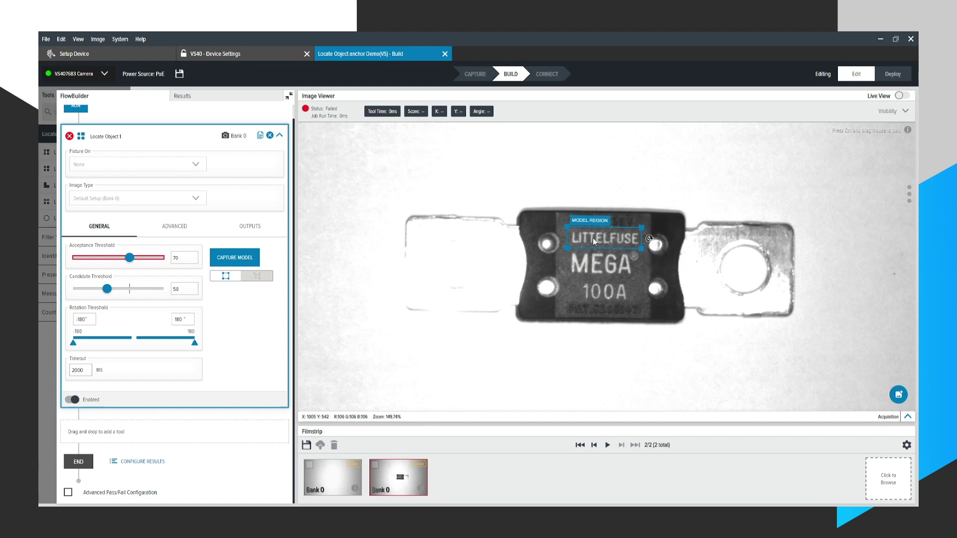
pyautogui.click(236, 261)
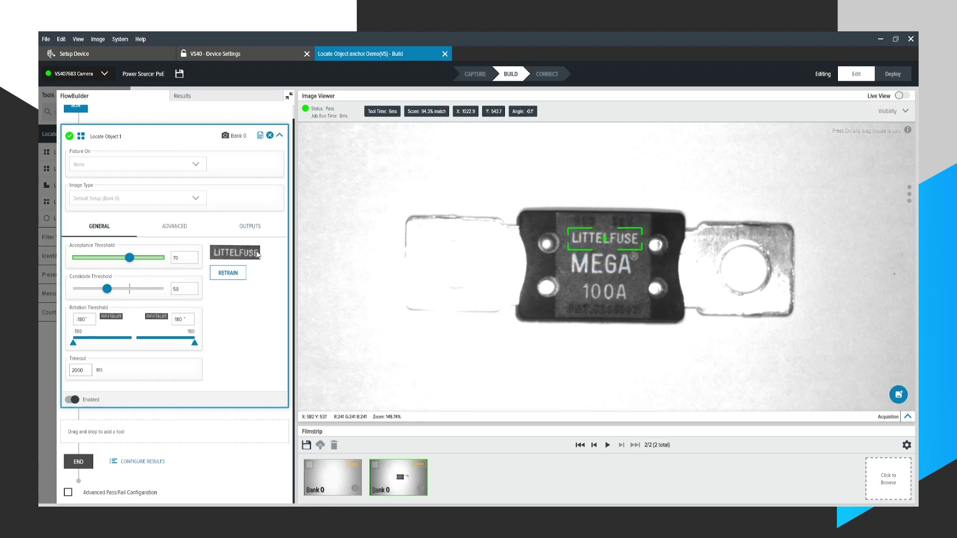
# - Acquire four more images with the fuse rotated, moved and horizontal, all passing Locate Object 1
pyautogui.click(235, 253)
pyautogui.scroll(-6, 491, 269)
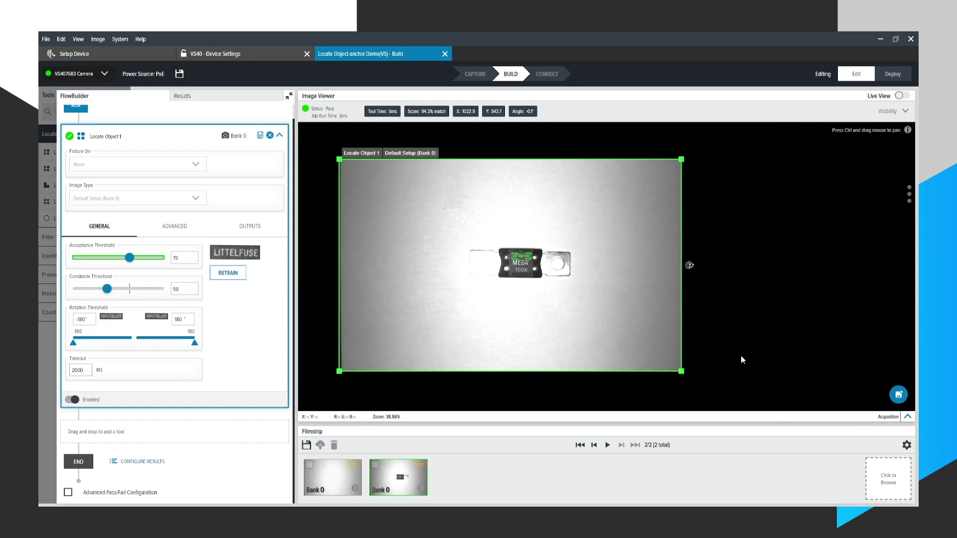
pyautogui.click(899, 396)
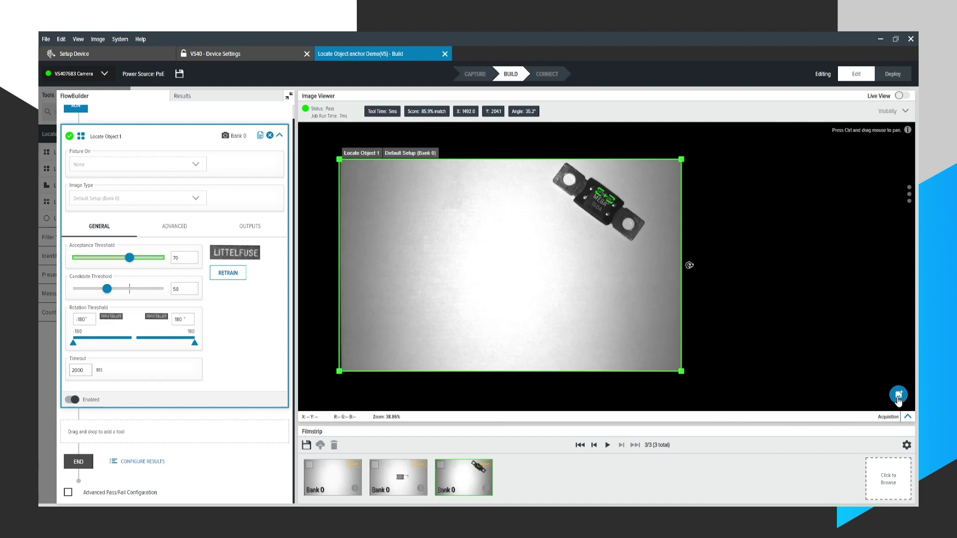
pyautogui.click(897, 396)
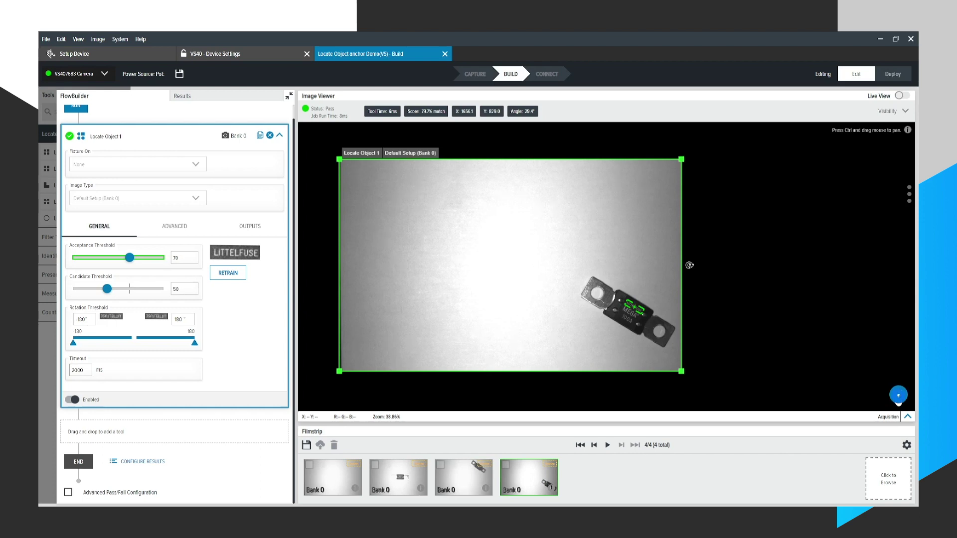
pyautogui.click(898, 396)
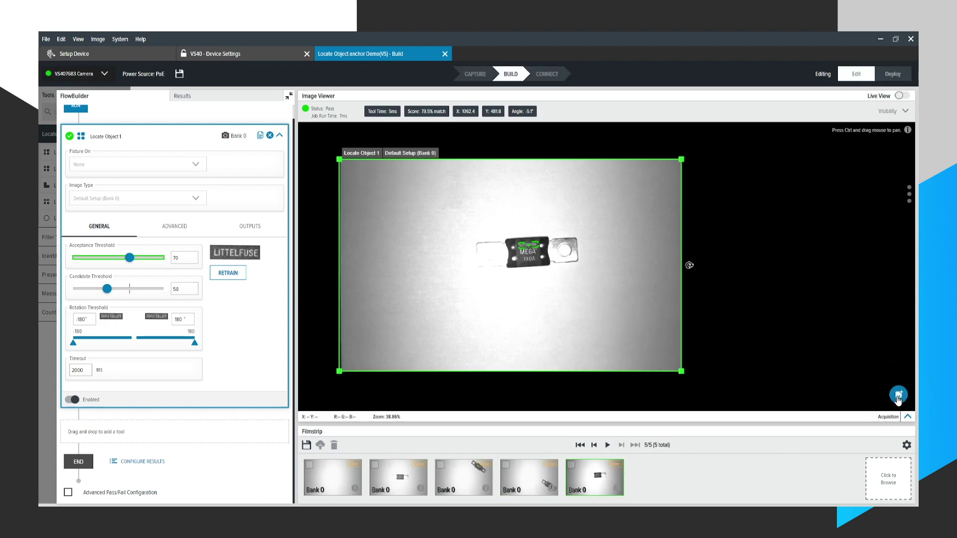
pyautogui.click(898, 397)
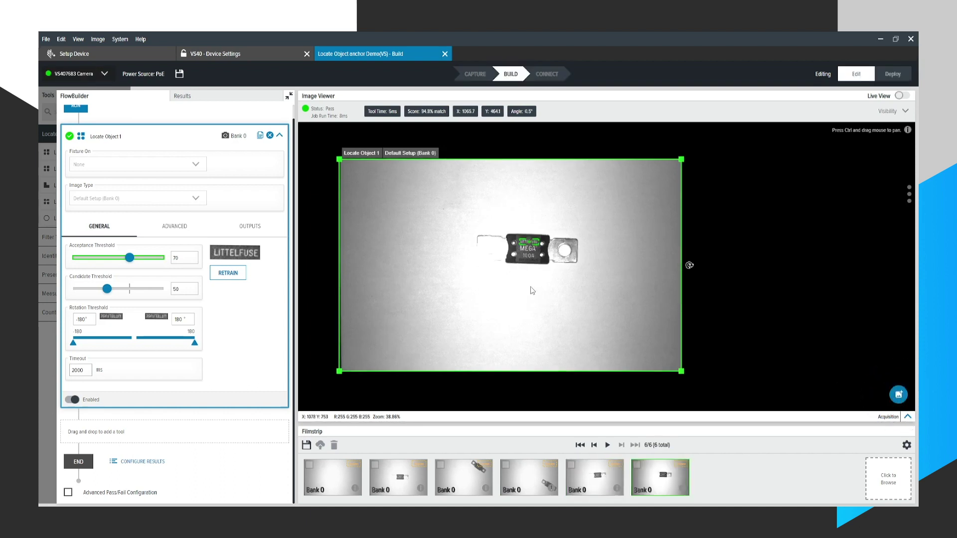
pyautogui.scroll(6, 533, 291)
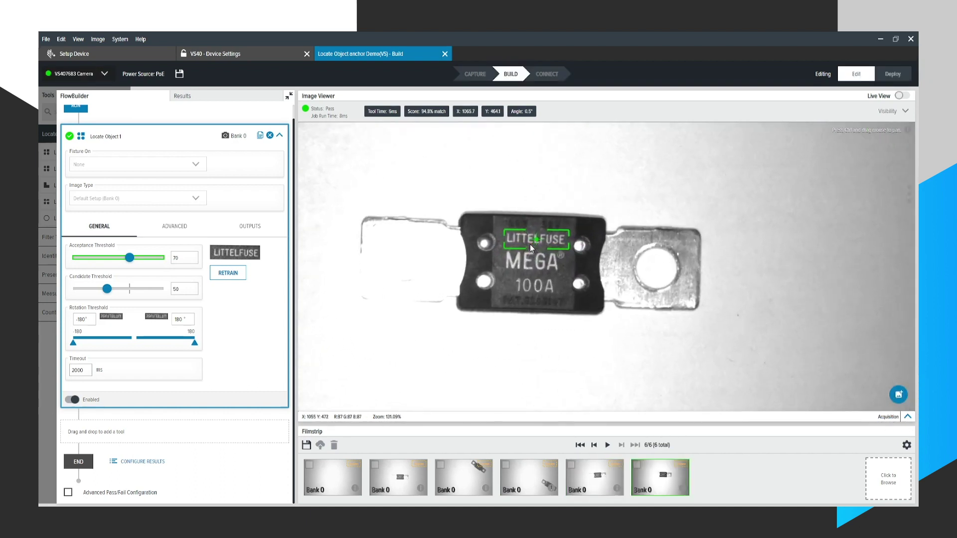
# - Collapse Locate Object 1 and add Deep Learning Based OCR | BETA from Identification Tools after it
pyautogui.click(279, 135)
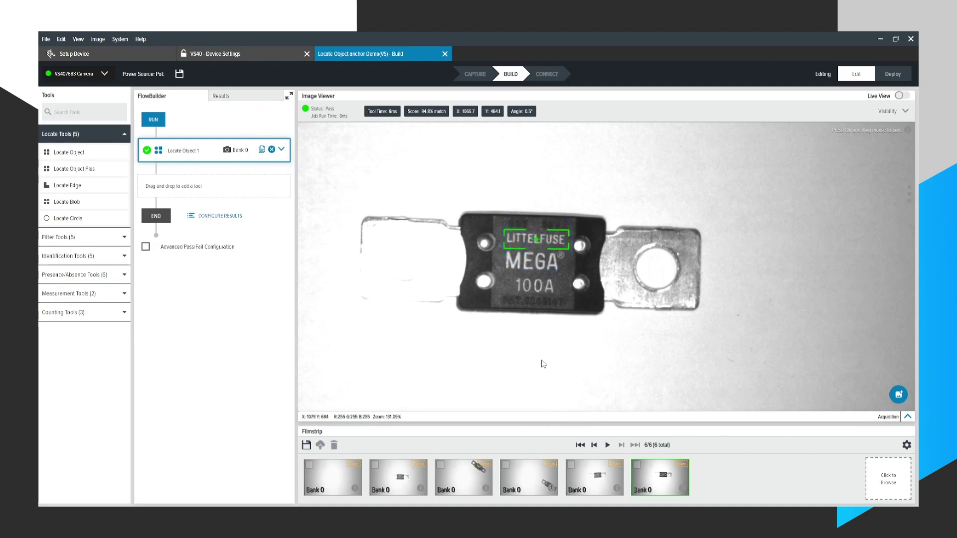
pyautogui.click(84, 257)
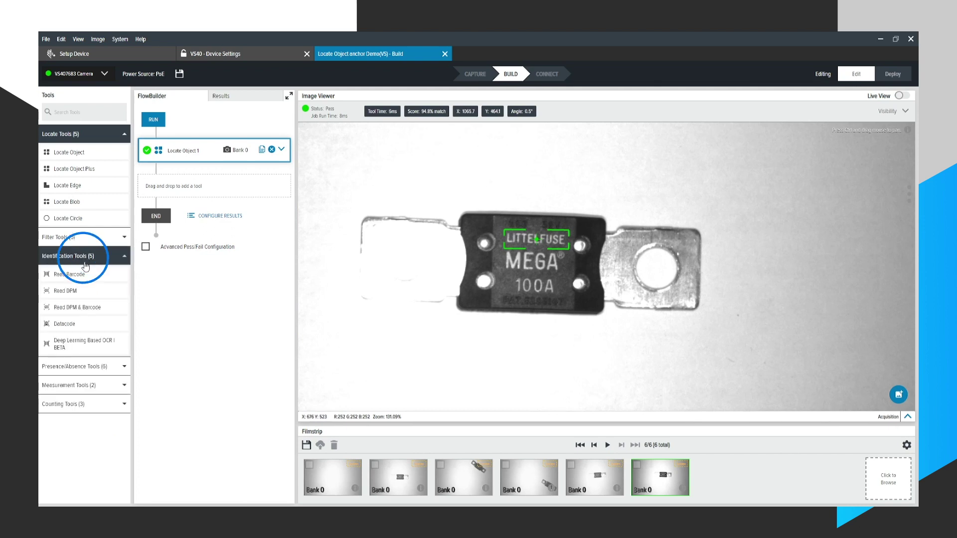
pyautogui.click(63, 352)
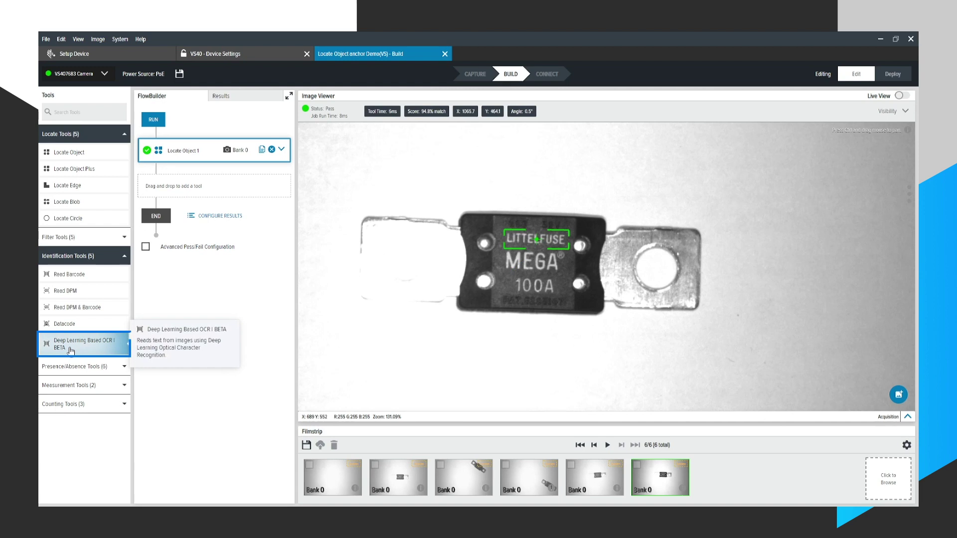
pyautogui.moveTo(71, 351); pyautogui.dragTo(190, 190)
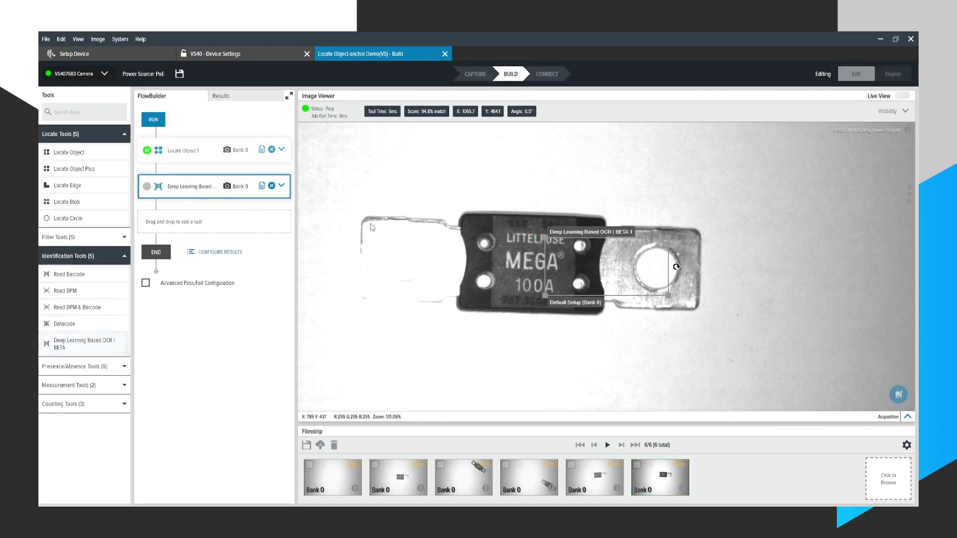
# - Move, shrink and rotate the OCR region tightly around the 100A marking so it reads 100A
pyautogui.click(542, 251)
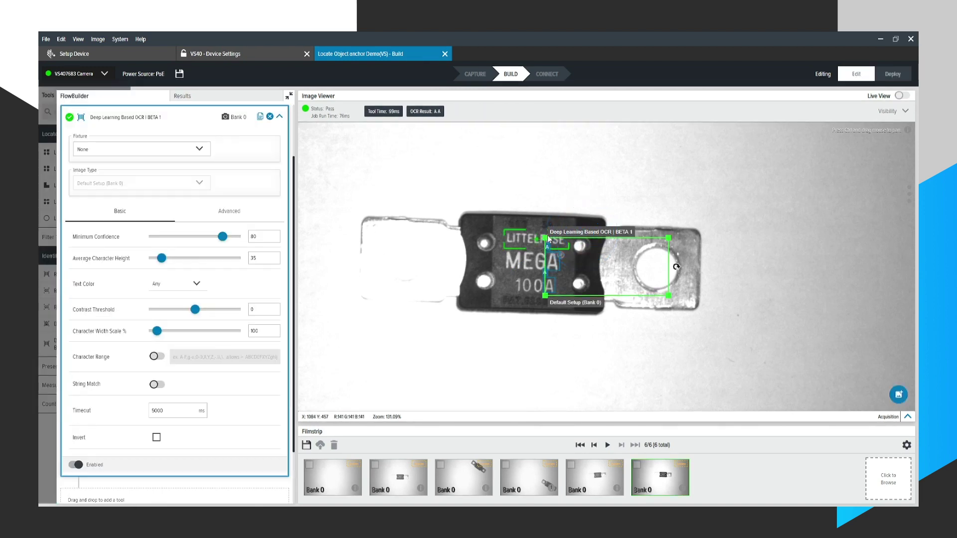
pyautogui.moveTo(547, 236); pyautogui.dragTo(508, 269)
pyautogui.moveTo(630, 330); pyautogui.dragTo(560, 296)
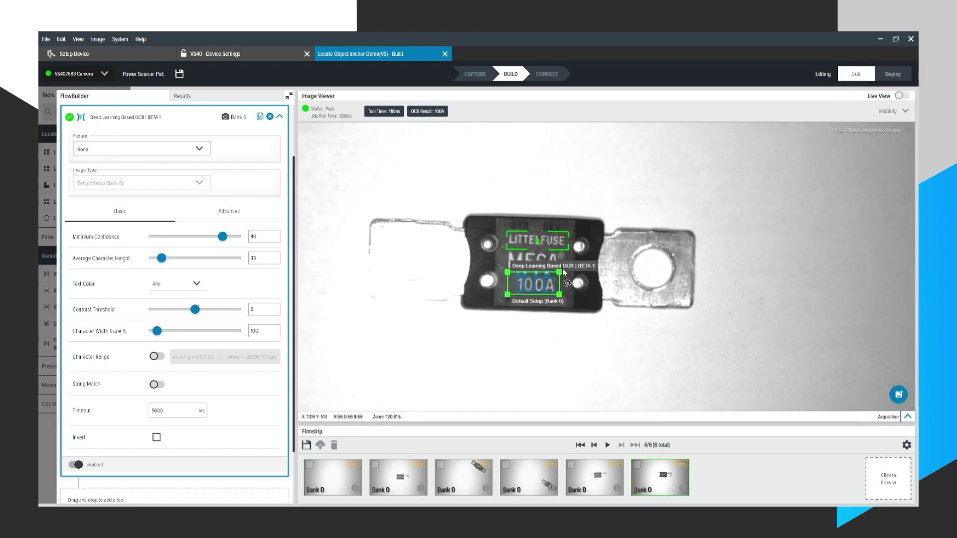
pyautogui.scroll(6, 563, 271)
pyautogui.scroll(1, 577, 273)
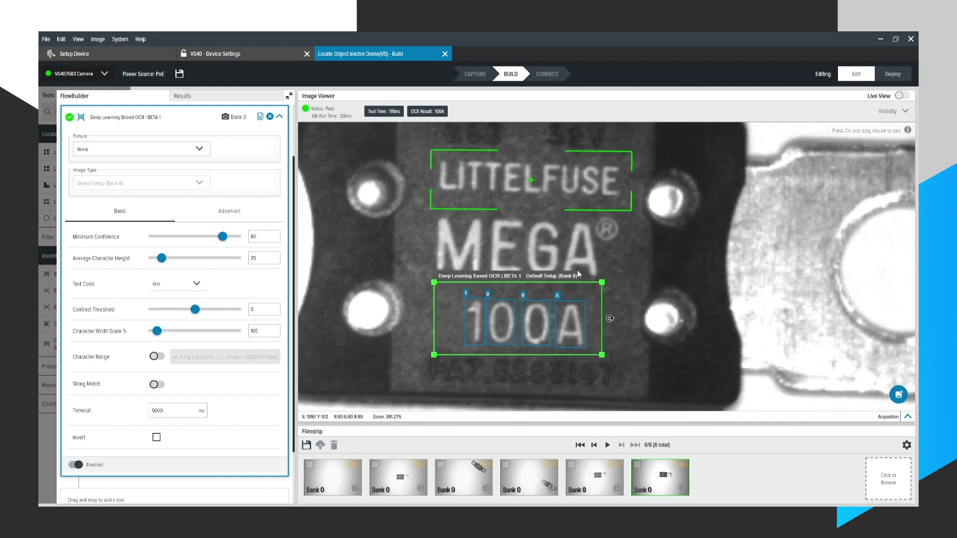
pyautogui.moveTo(610, 322); pyautogui.dragTo(609, 324)
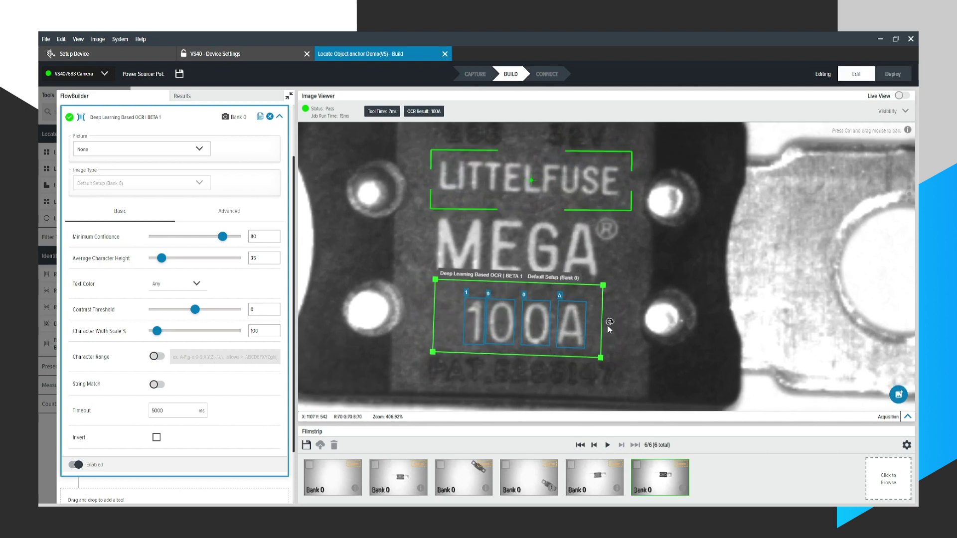
pyautogui.scroll(-1, 607, 325)
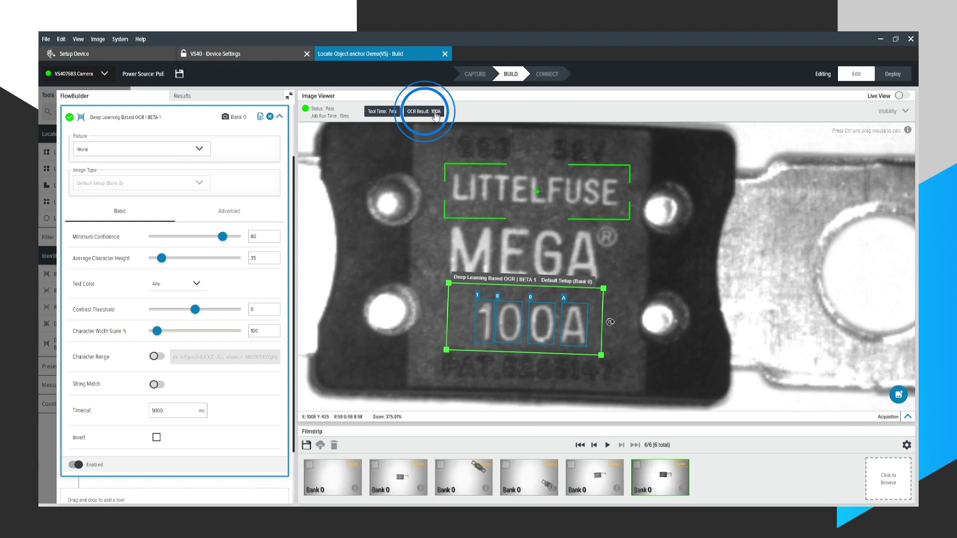
# - Zoom out and acquire three images of the moved fuse, showing the unfixtured OCR region misreading
pyautogui.doubleClick(658, 296)
pyautogui.scroll(-5, 803, 278)
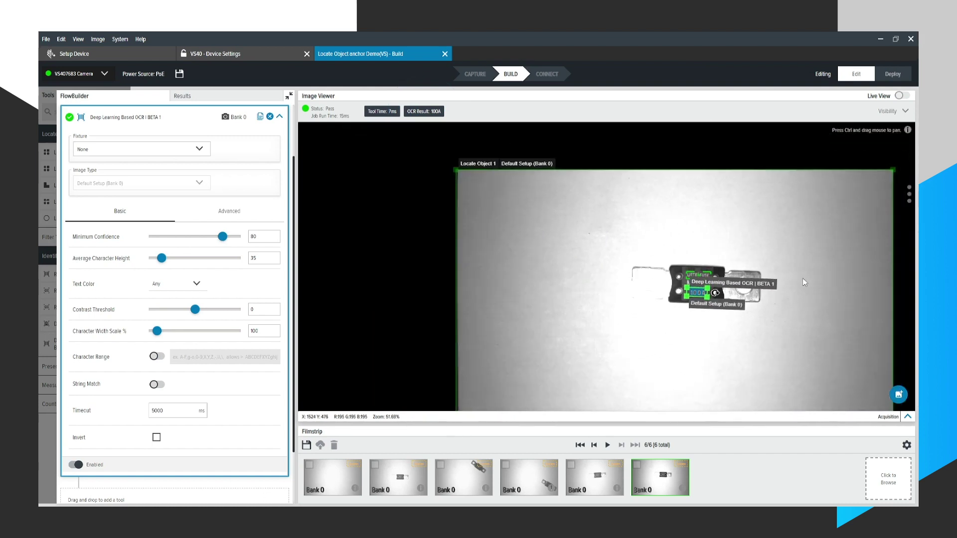
pyautogui.scroll(3, 687, 255)
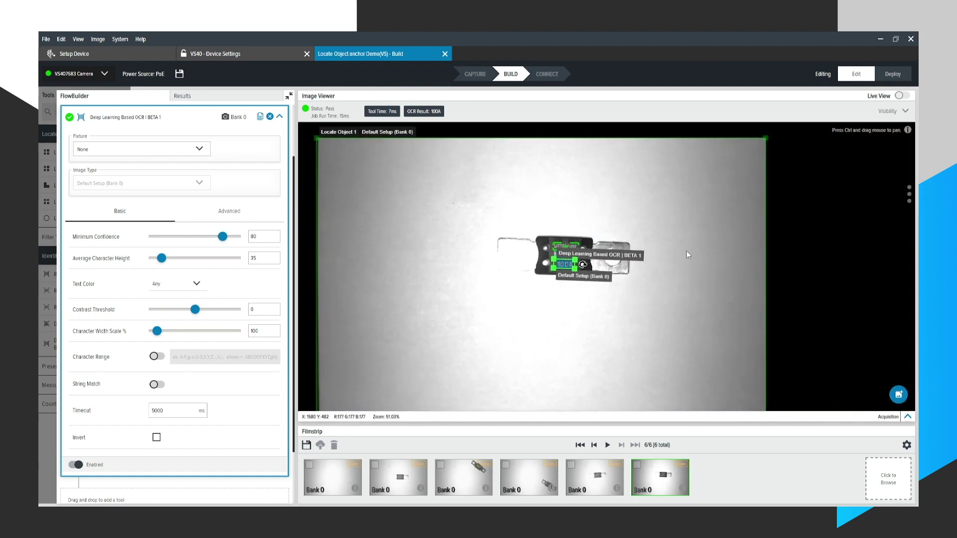
pyautogui.click(900, 396)
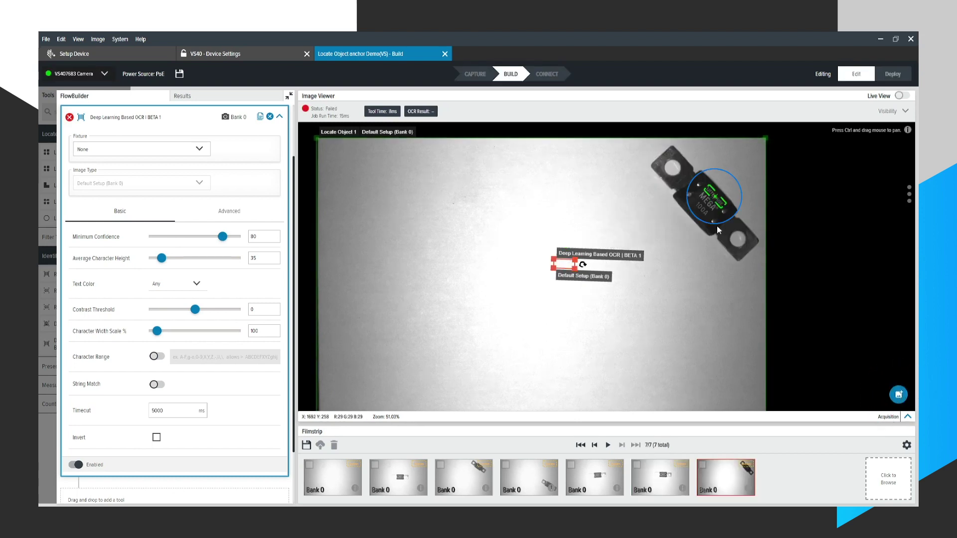
pyautogui.click(568, 270)
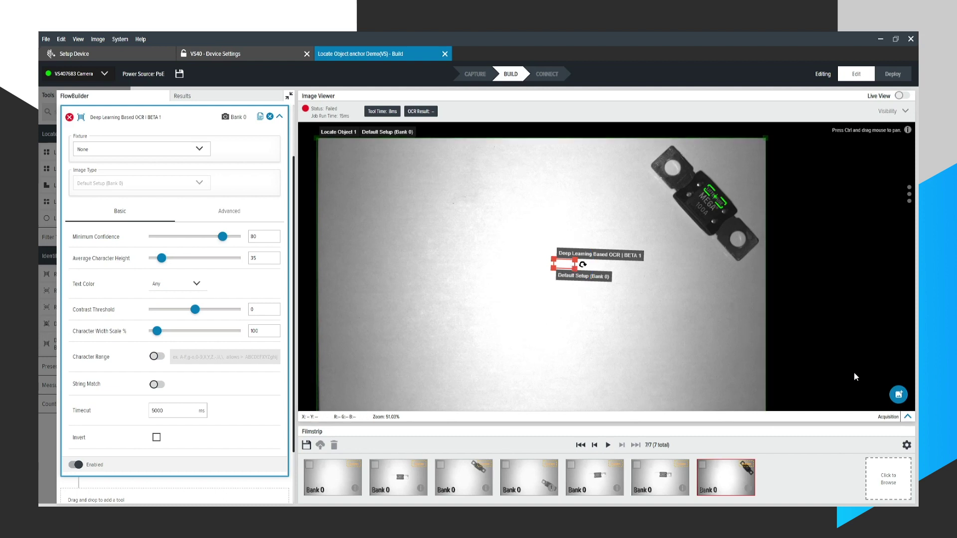
pyautogui.click(891, 399)
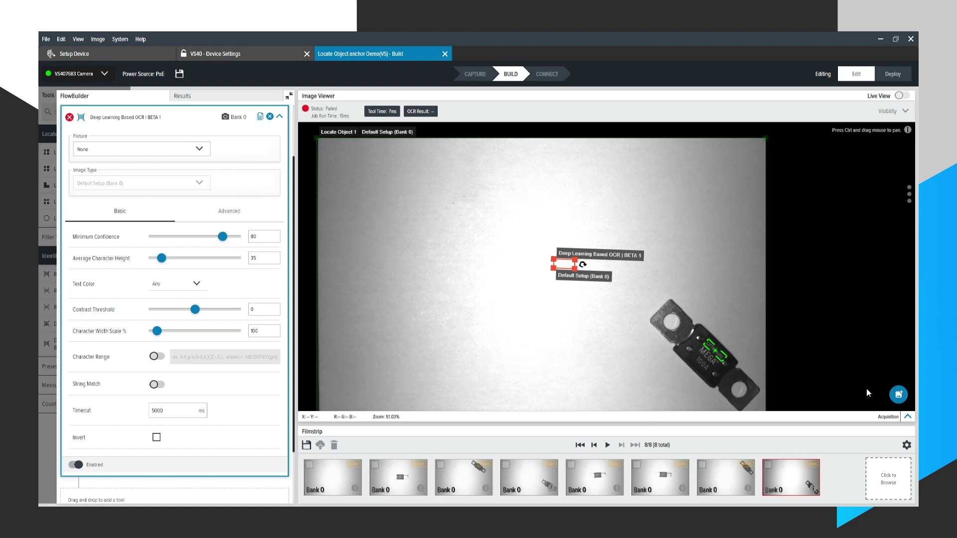
pyautogui.click(899, 397)
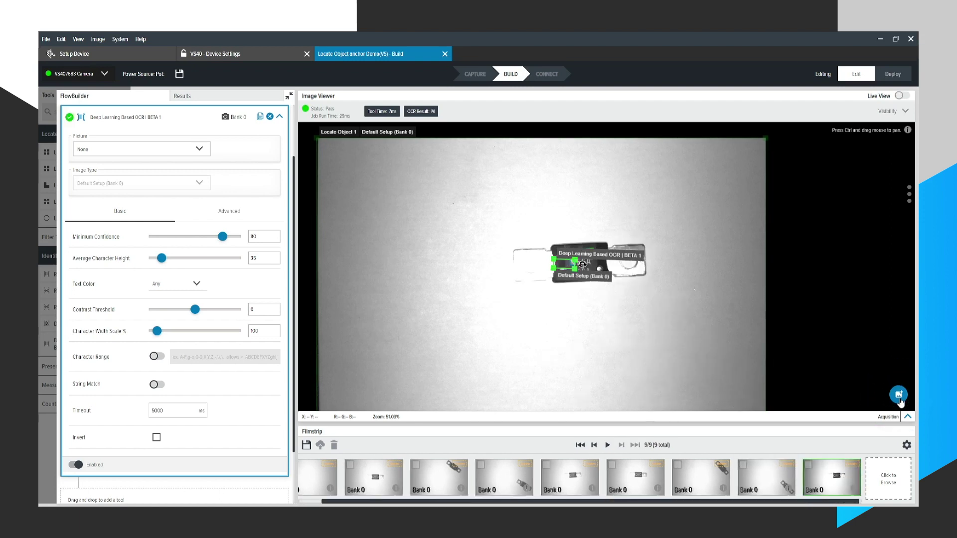
# - Move and rotate the OCR region back onto the 100A marking
pyautogui.scroll(5, 585, 234)
pyautogui.moveTo(566, 283); pyautogui.dragTo(610, 294)
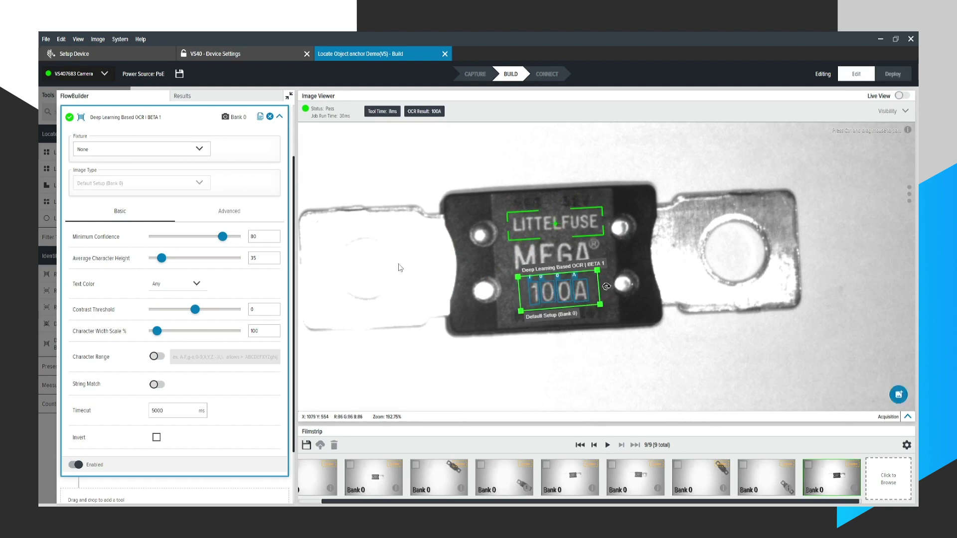
pyautogui.click(279, 117)
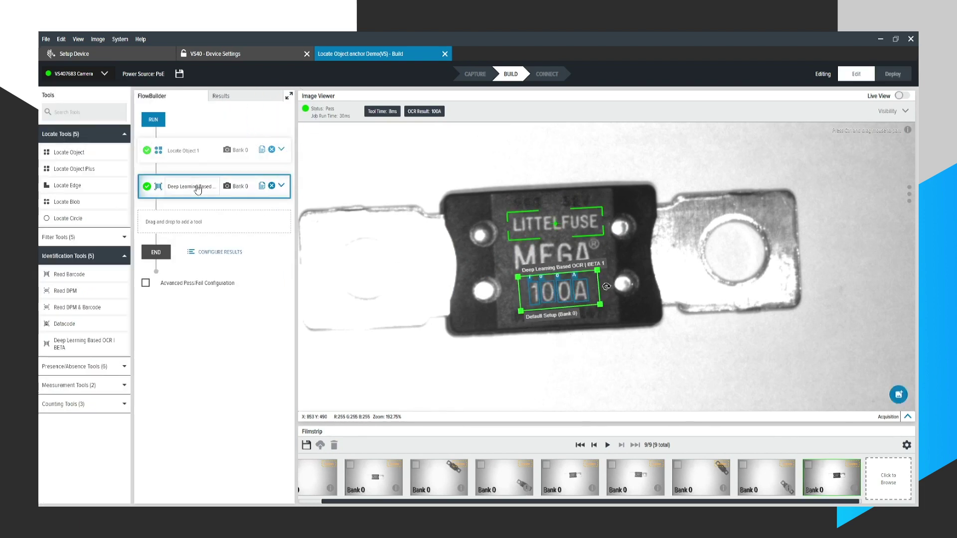
pyautogui.click(281, 189)
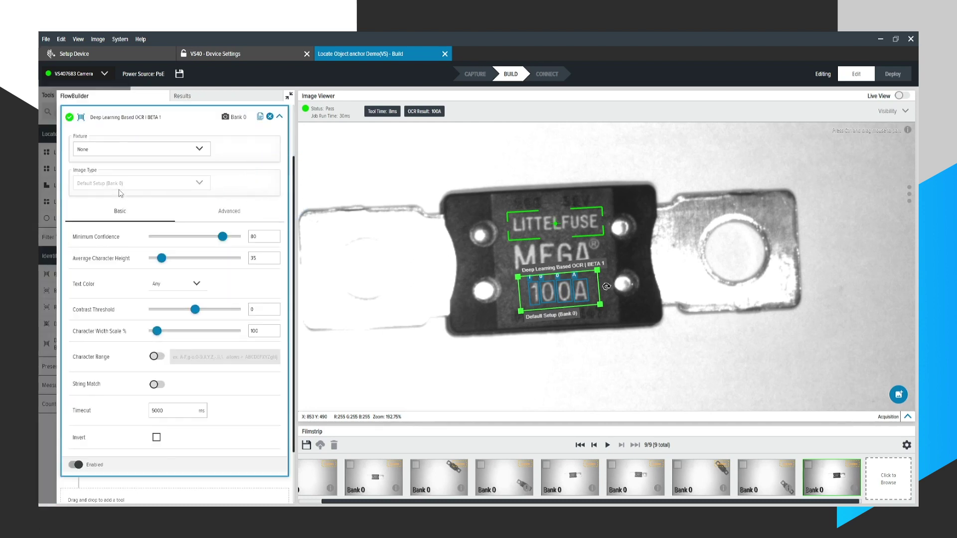
# - Set the OCR tool's Fixture to Locate Object 1
pyautogui.click(196, 150)
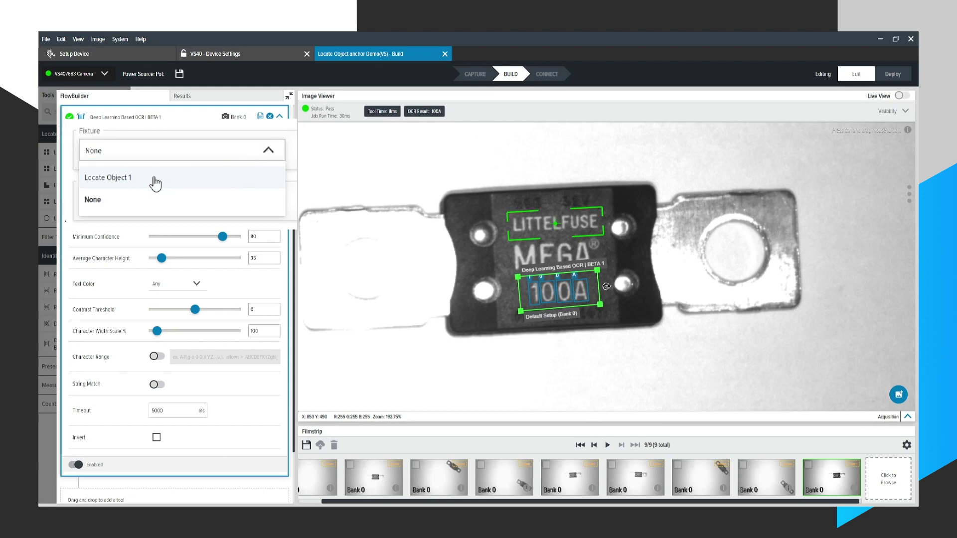
pyautogui.click(124, 169)
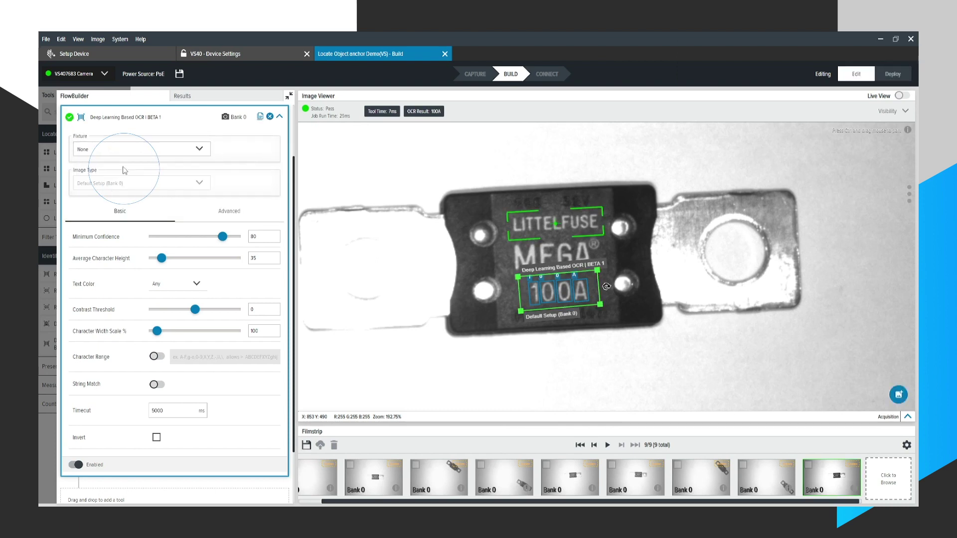
pyautogui.scroll(-10, 783, 325)
pyautogui.scroll(5, 656, 287)
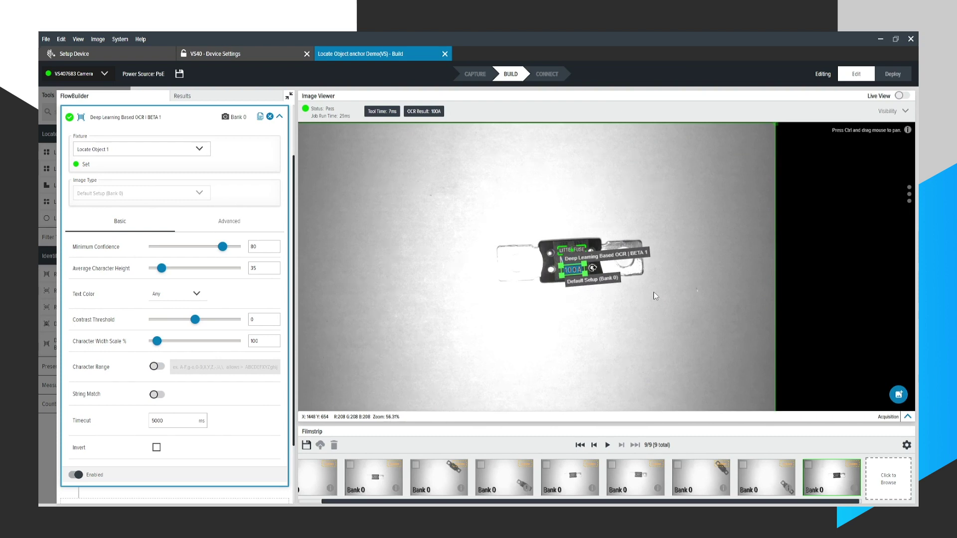
# - Acquire two more images of the rotated fuse, zooming in to confirm the OCR still reads 100A
pyautogui.click(897, 396)
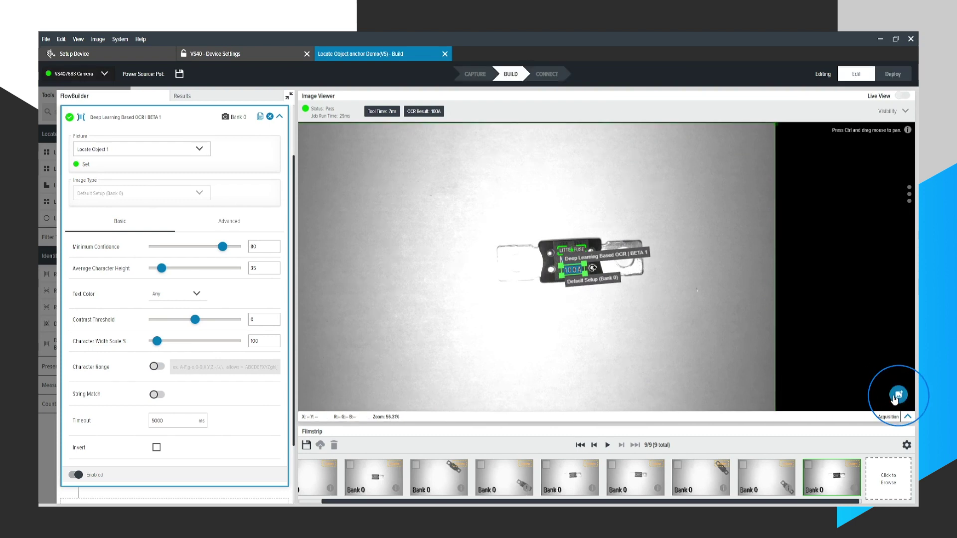
pyautogui.scroll(5, 743, 137)
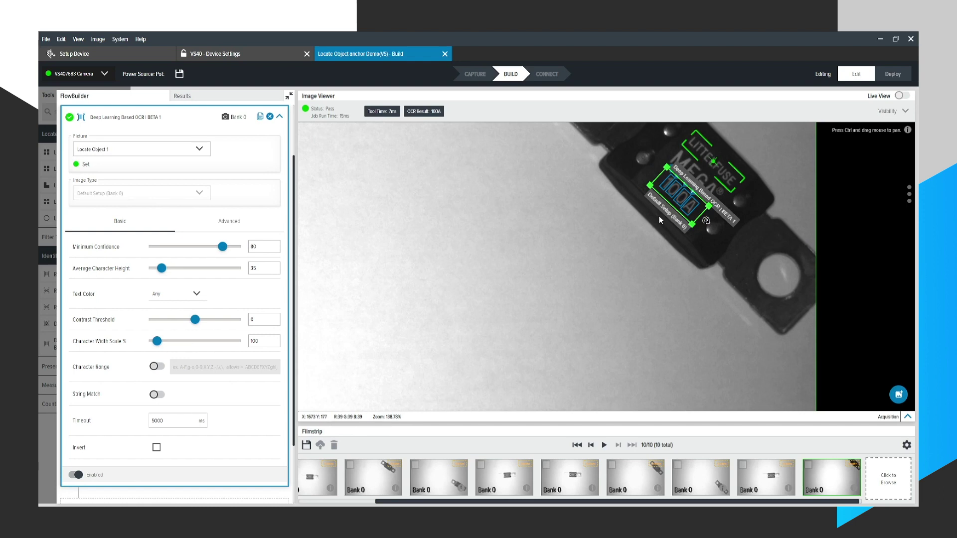
pyautogui.scroll(-4, 645, 277)
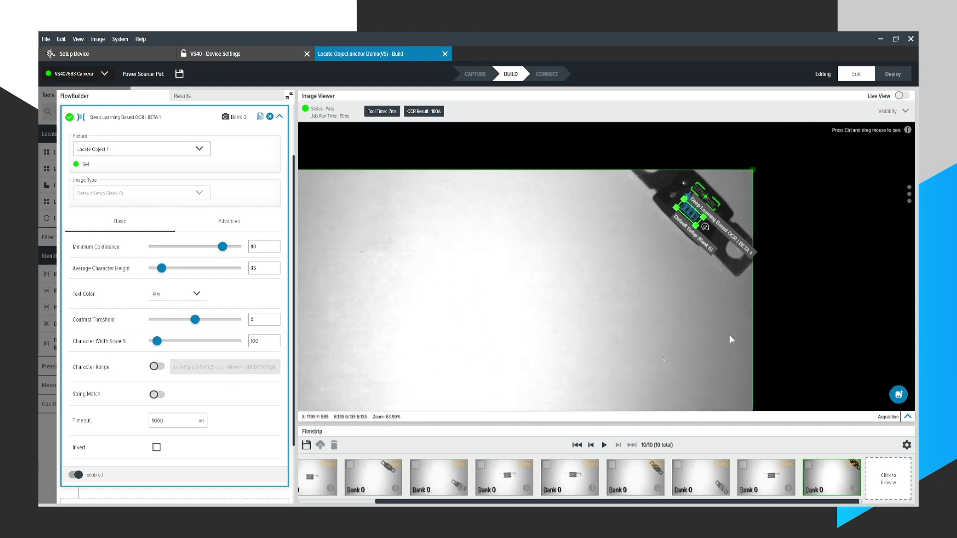
pyautogui.click(898, 394)
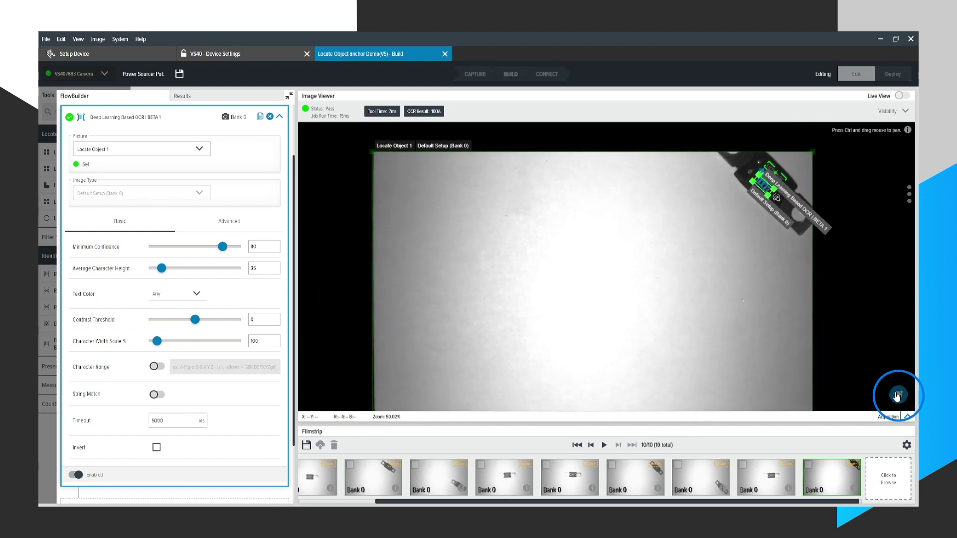
pyautogui.scroll(4, 728, 323)
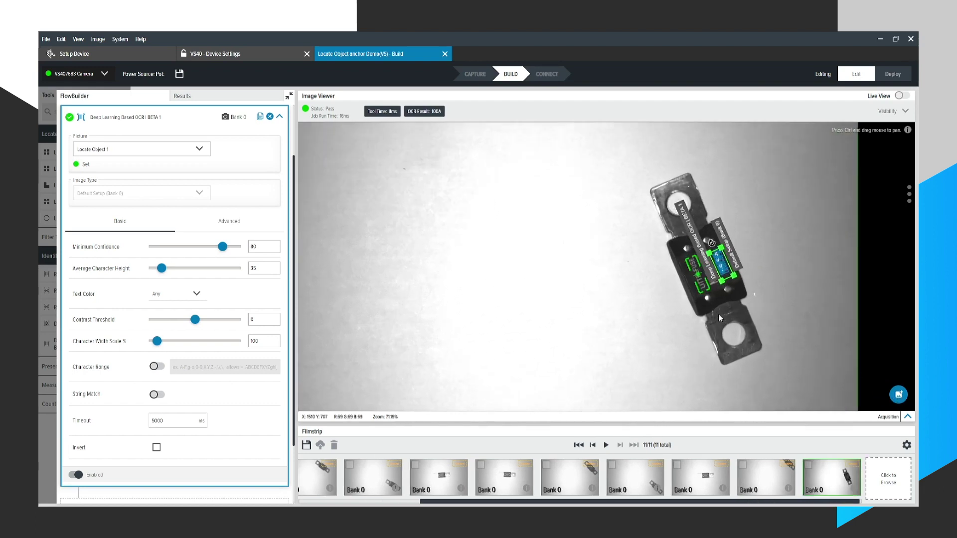
pyautogui.scroll(3, 746, 274)
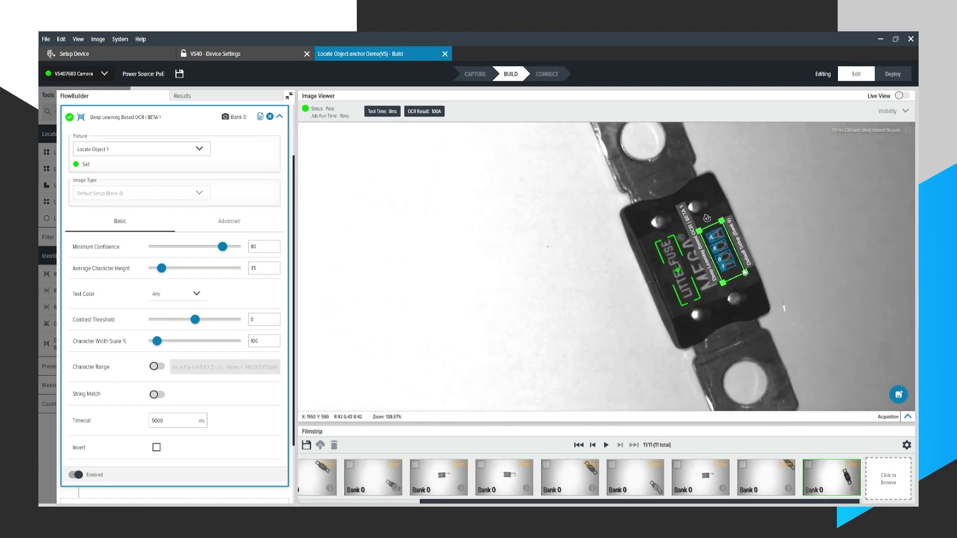
pyautogui.click(425, 113)
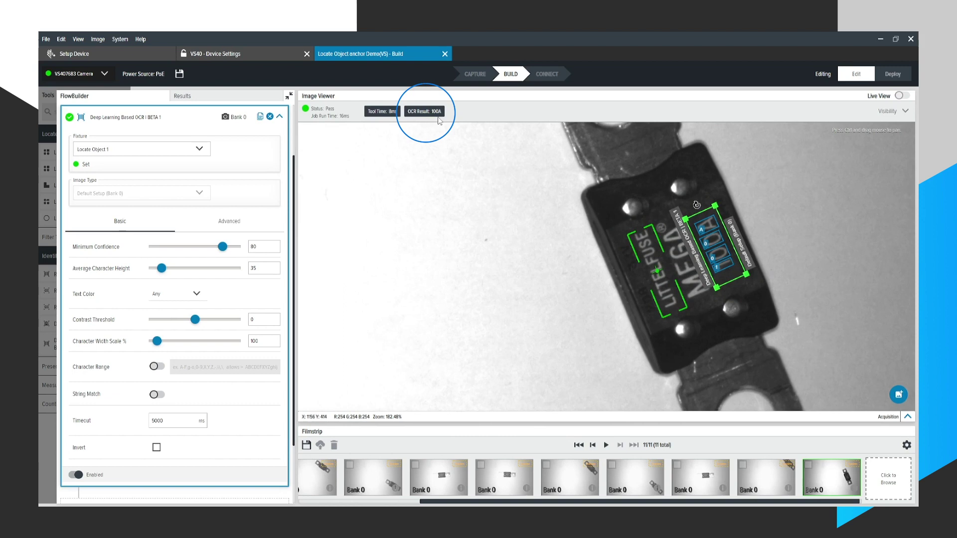
pyautogui.scroll(-7, 512, 215)
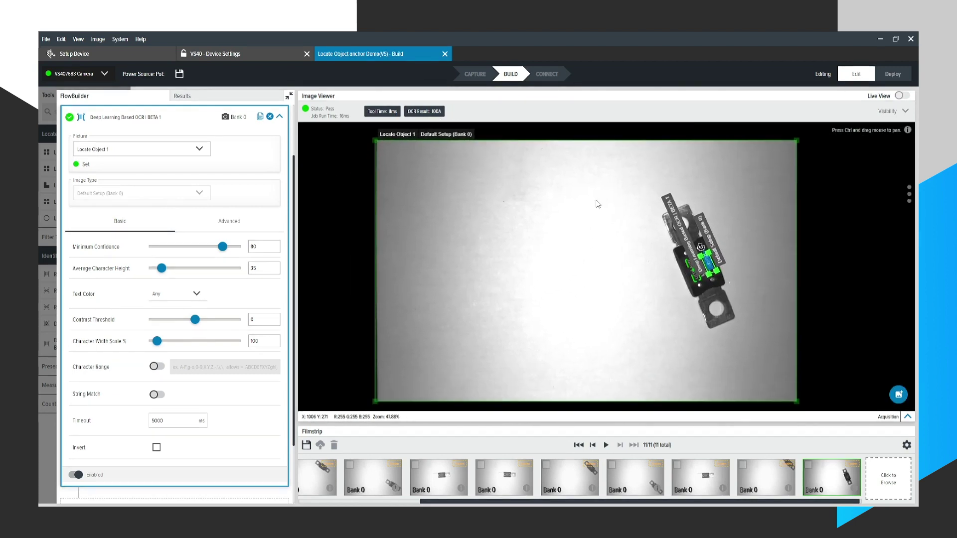
# - Acquire an image of the 175A fuse and zoom in to confirm the OCR Result reads 175A
pyautogui.click(905, 396)
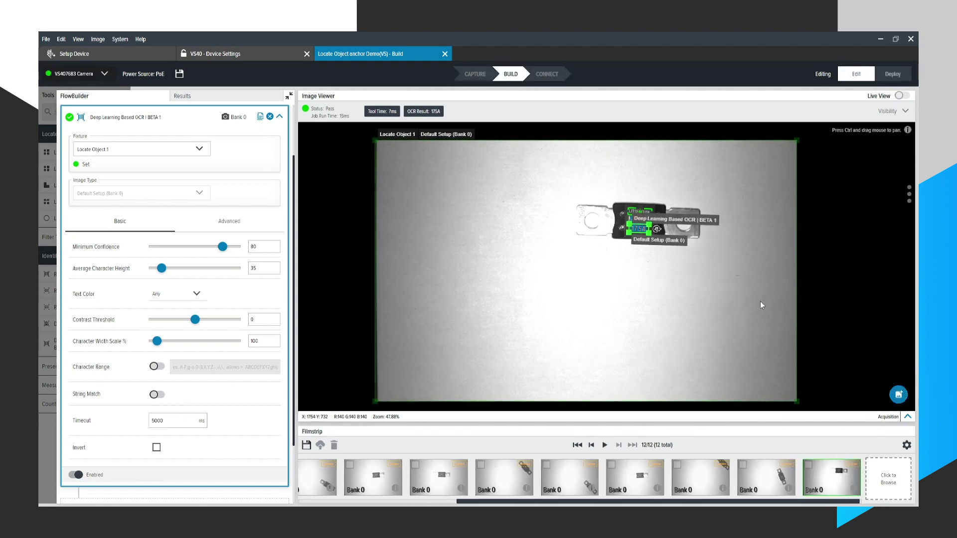
pyautogui.scroll(5, 649, 195)
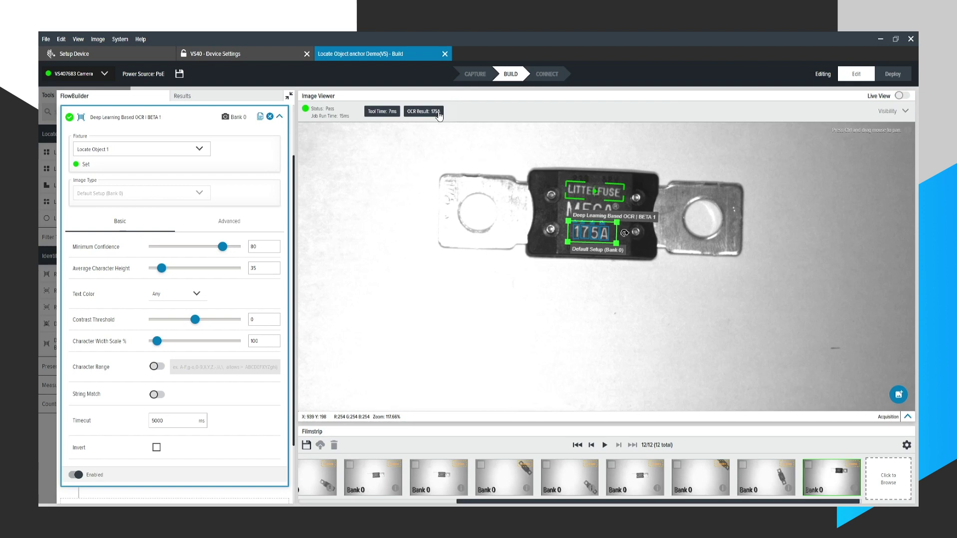
pyautogui.scroll(-6, 636, 186)
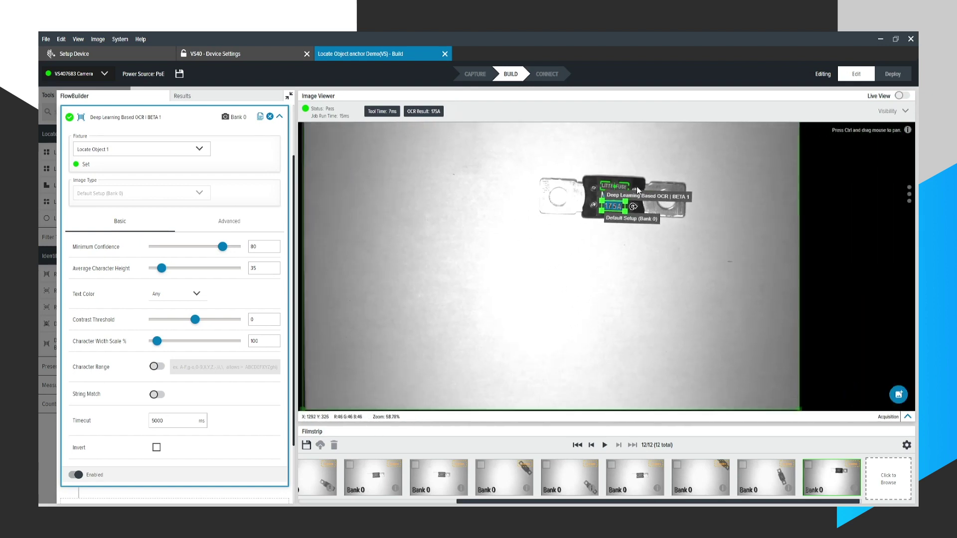
pyautogui.moveTo(711, 199); pyautogui.dragTo(673, 208)
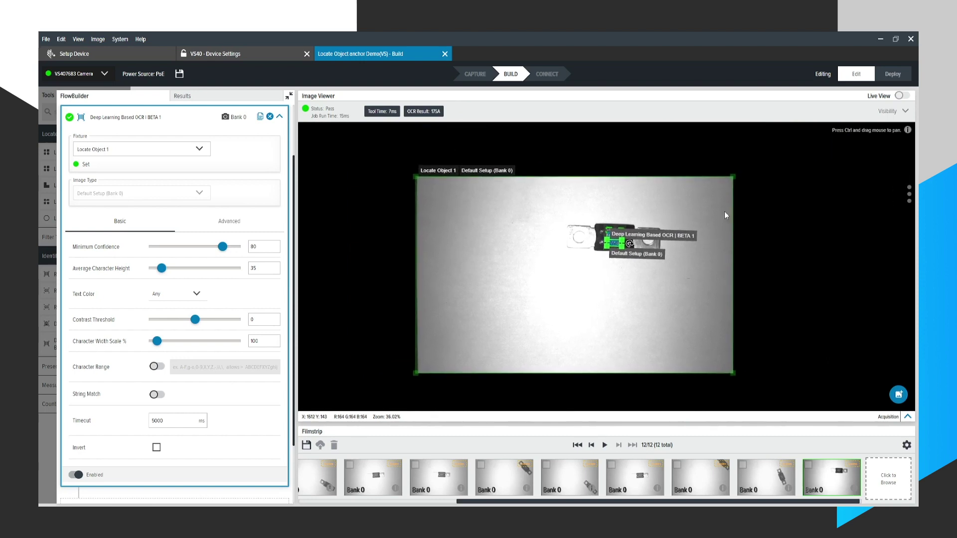